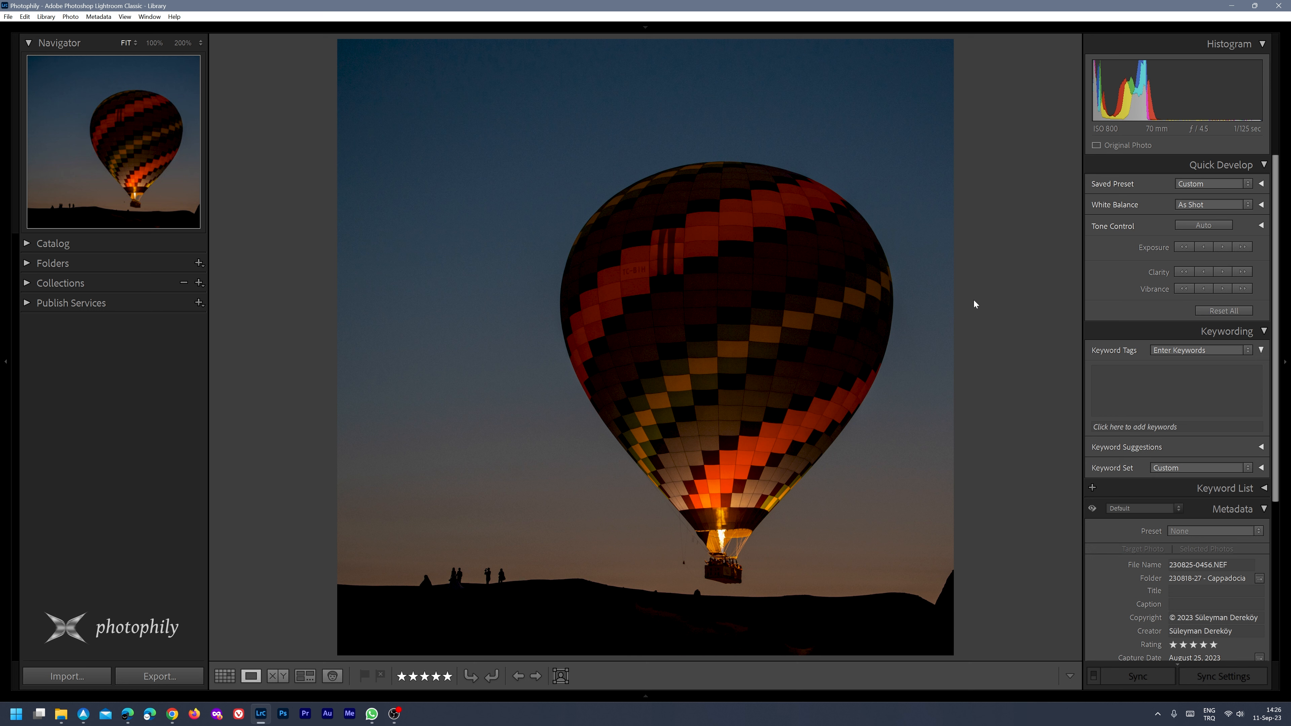
# Open the balloon photo for developing, compare its history states from import through the crops, and inspect the balloon at 100%
pyautogui.press('d')
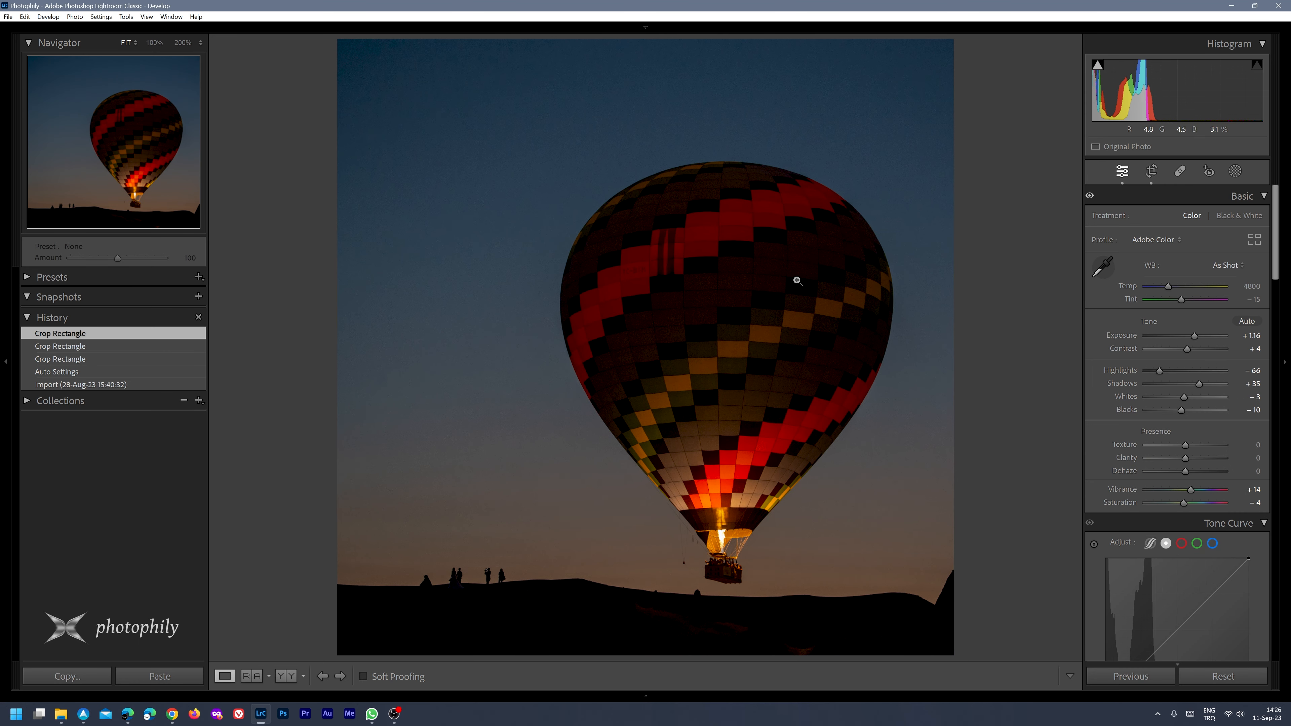
pyautogui.click(84, 385)
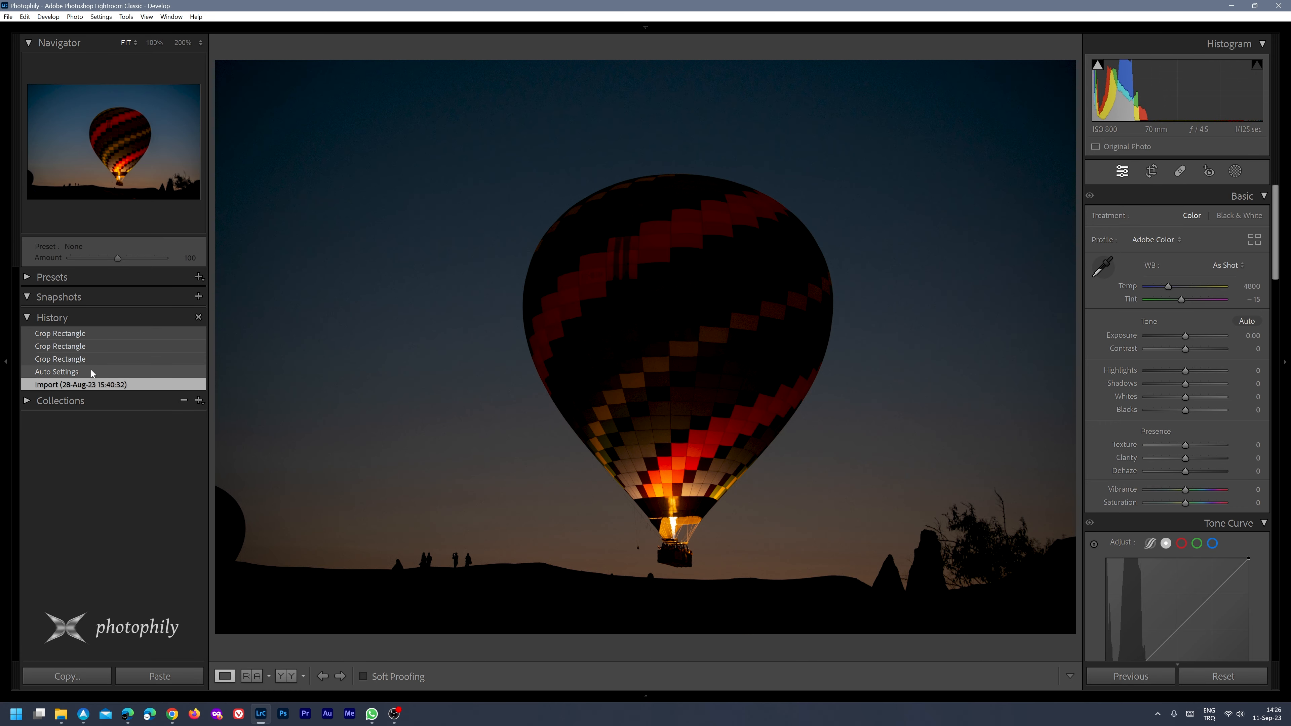
pyautogui.click(71, 372)
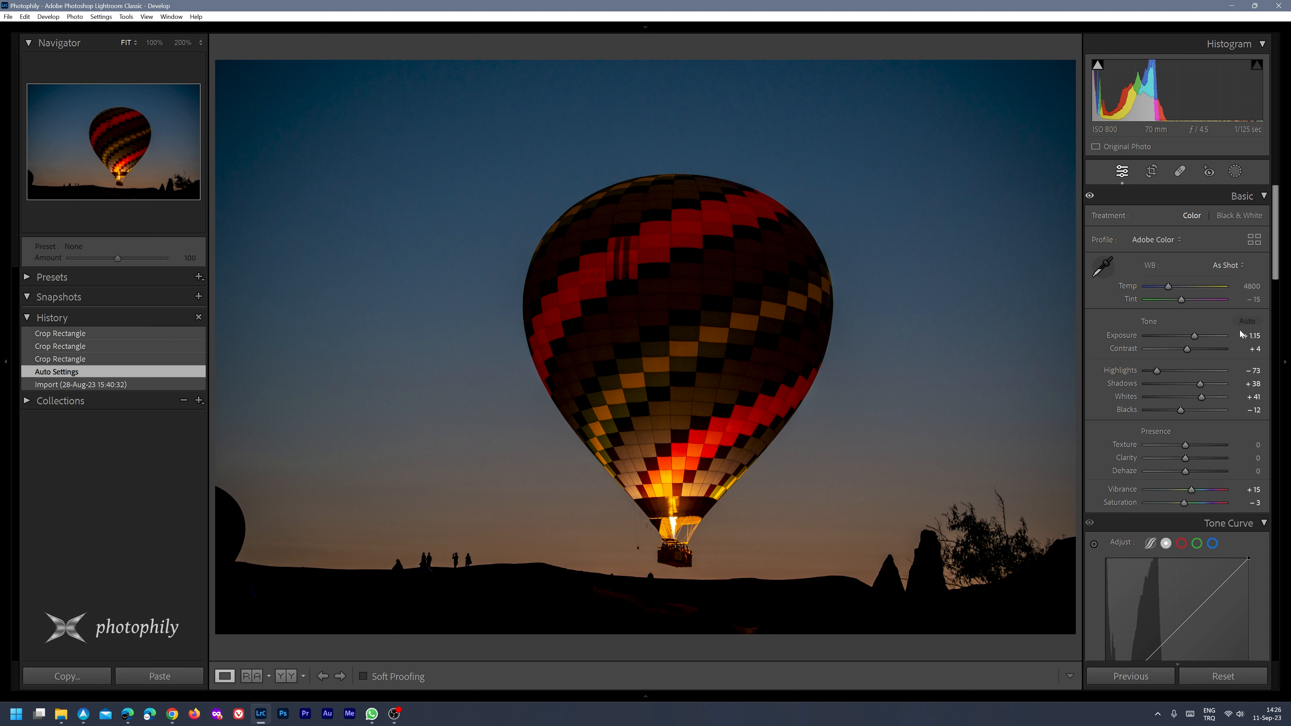
pyautogui.click(72, 359)
pyautogui.click(73, 346)
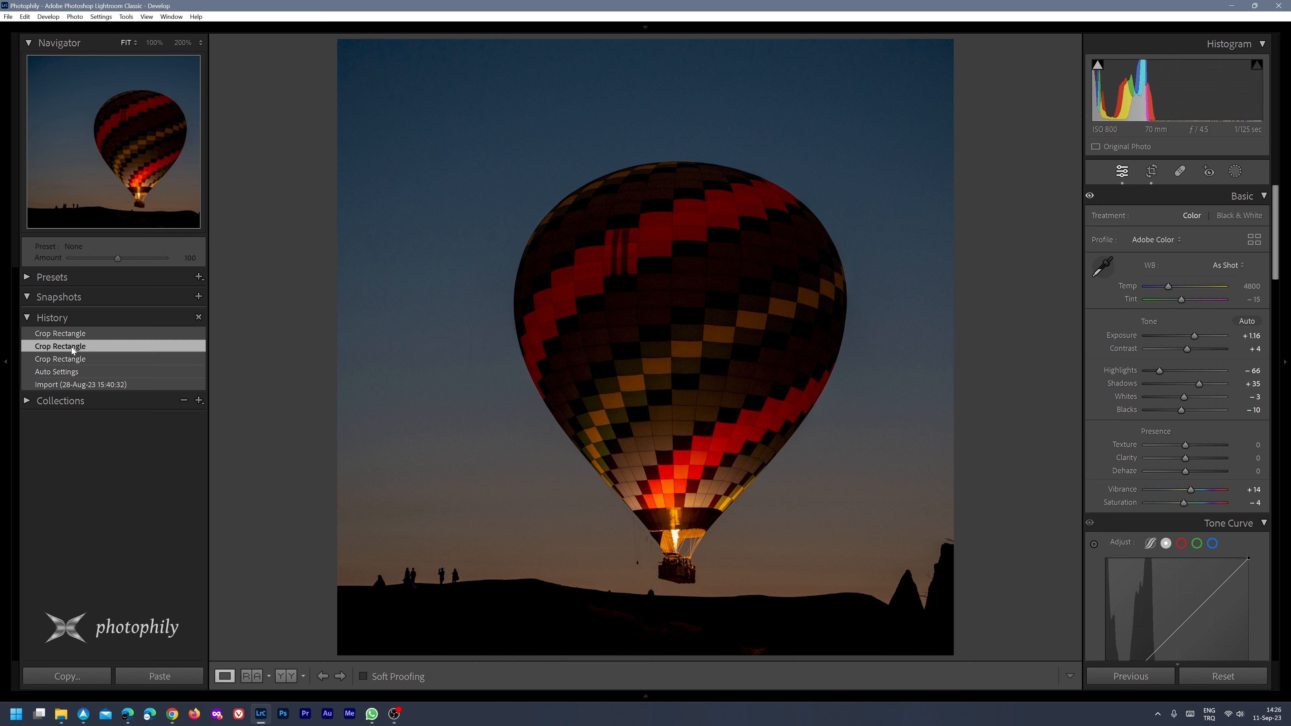
pyautogui.click(73, 334)
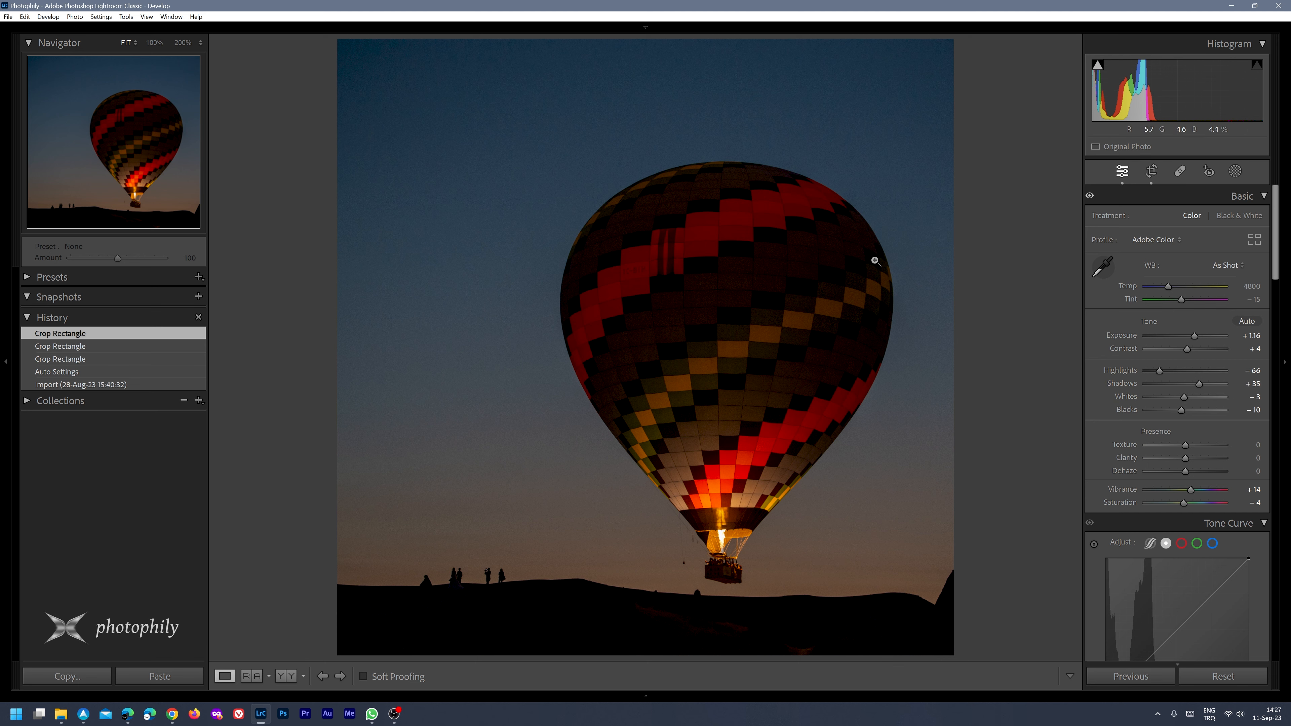
pyautogui.click(664, 502)
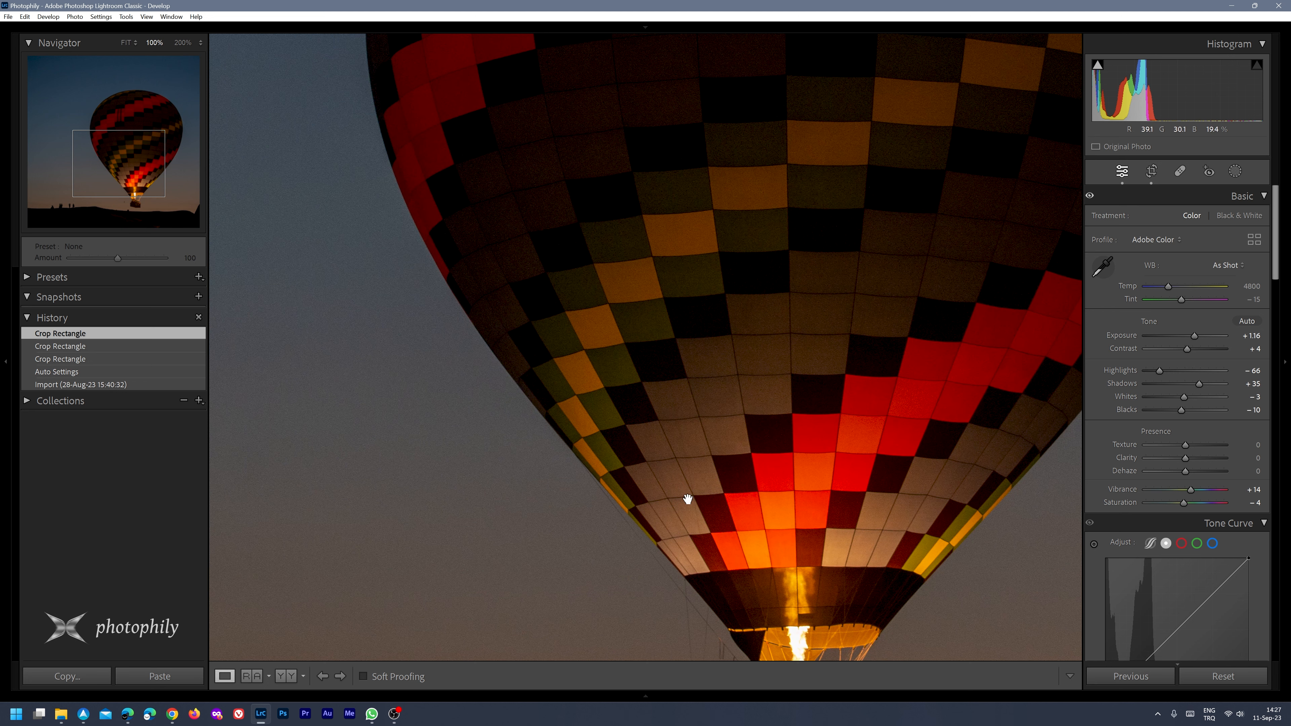
pyautogui.click(681, 454)
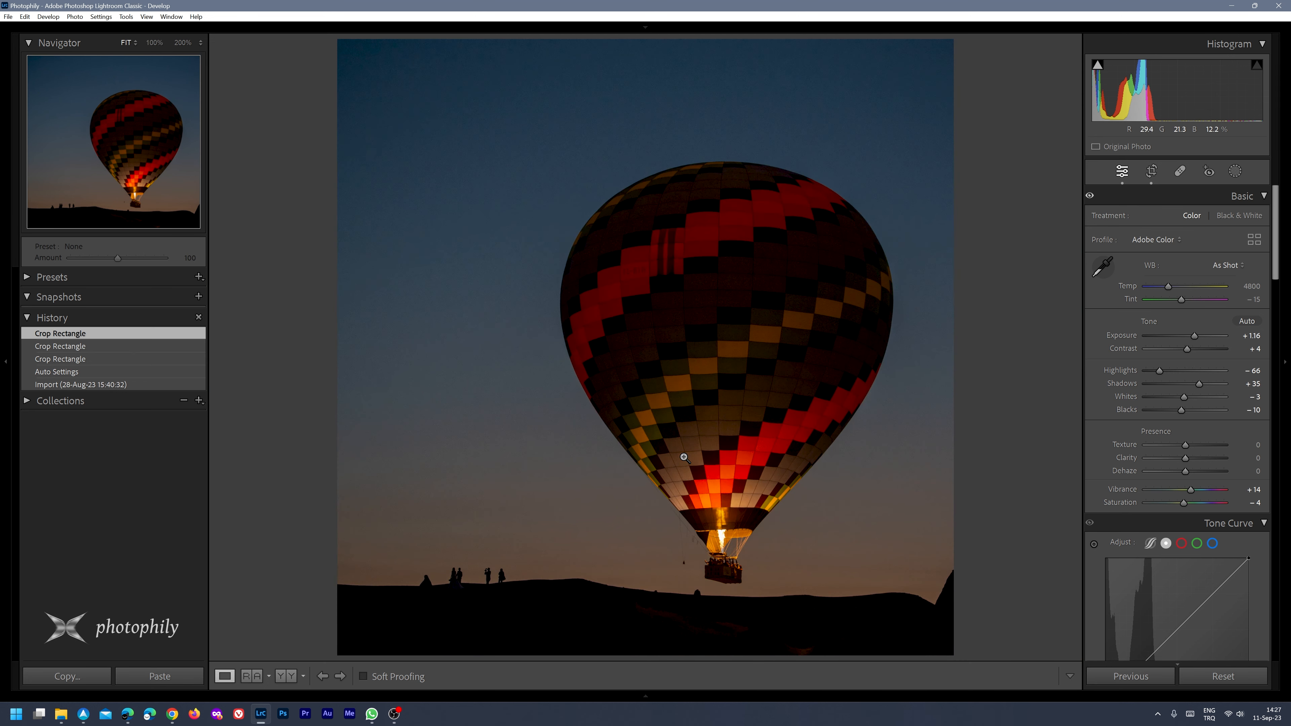
# Lift the black endpoint of the point curve to output 9 to fade the deepest shadows
pyautogui.scroll(-1, 1176, 472)
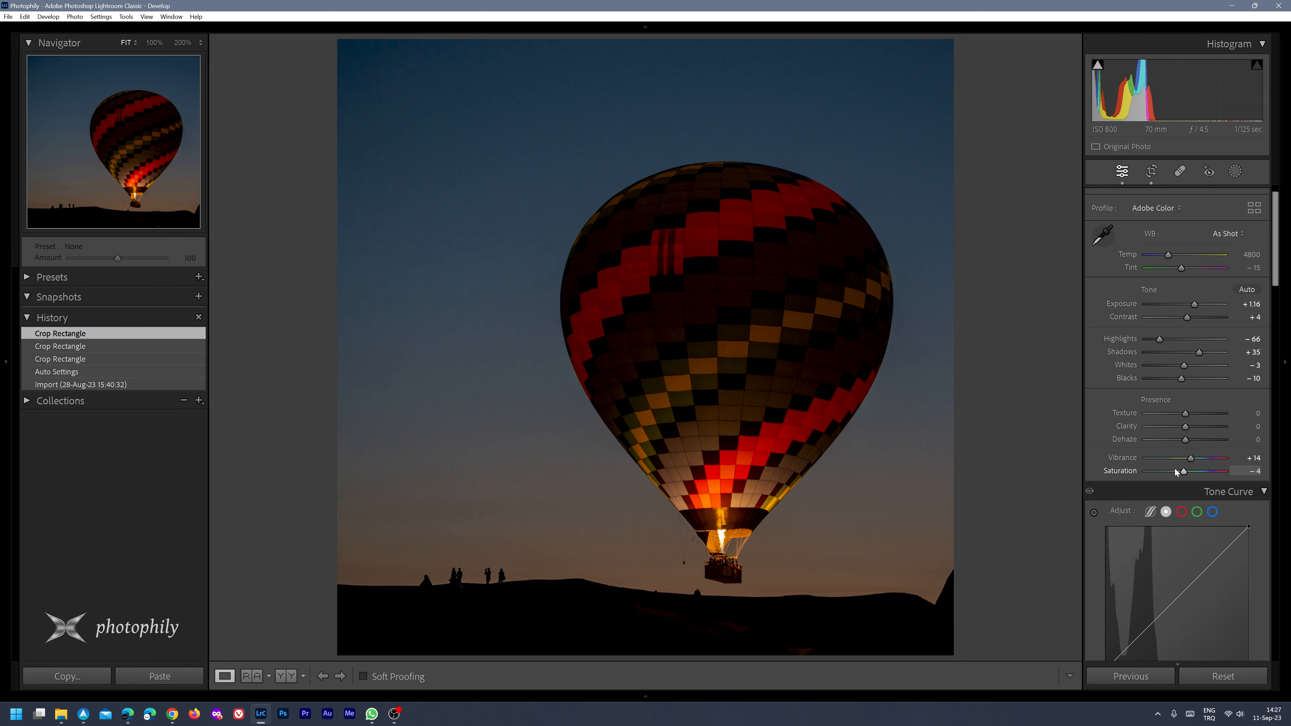
pyautogui.scroll(-5, 1176, 472)
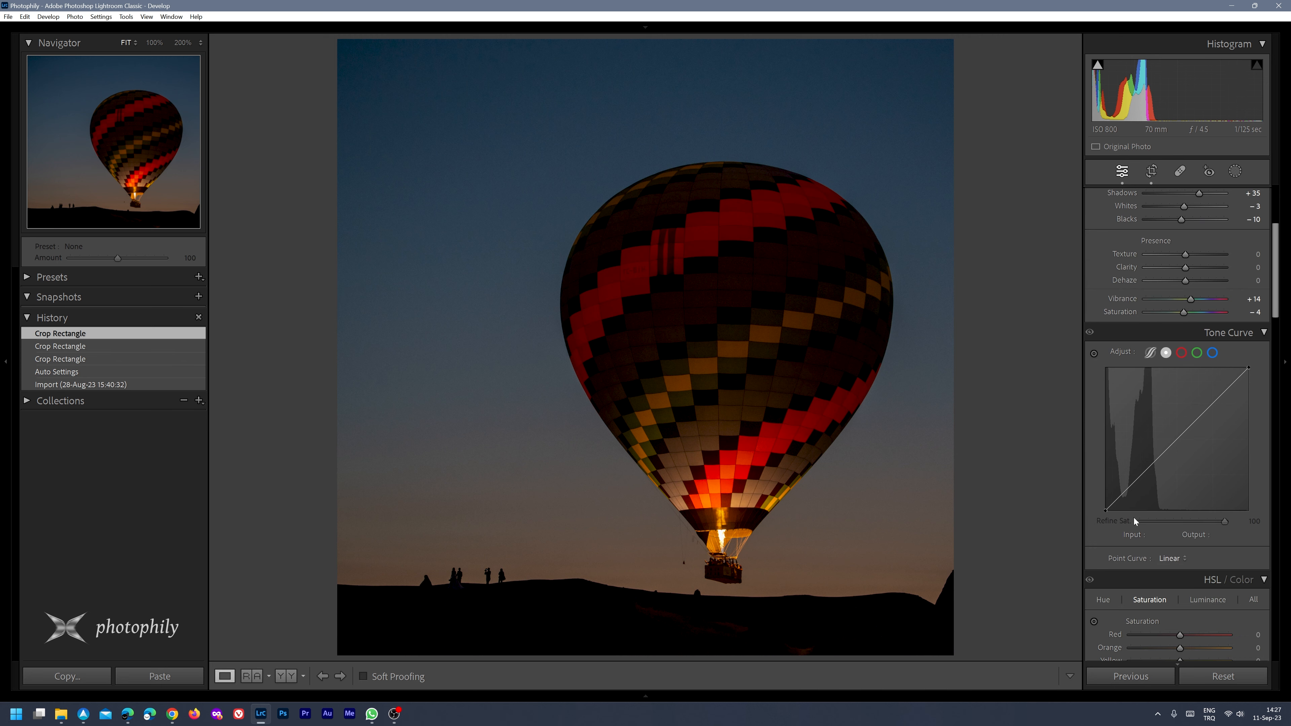
pyautogui.moveTo(1096, 68)
pyautogui.click(1105, 509)
pyautogui.moveTo(1103, 510); pyautogui.dragTo(1096, 507)
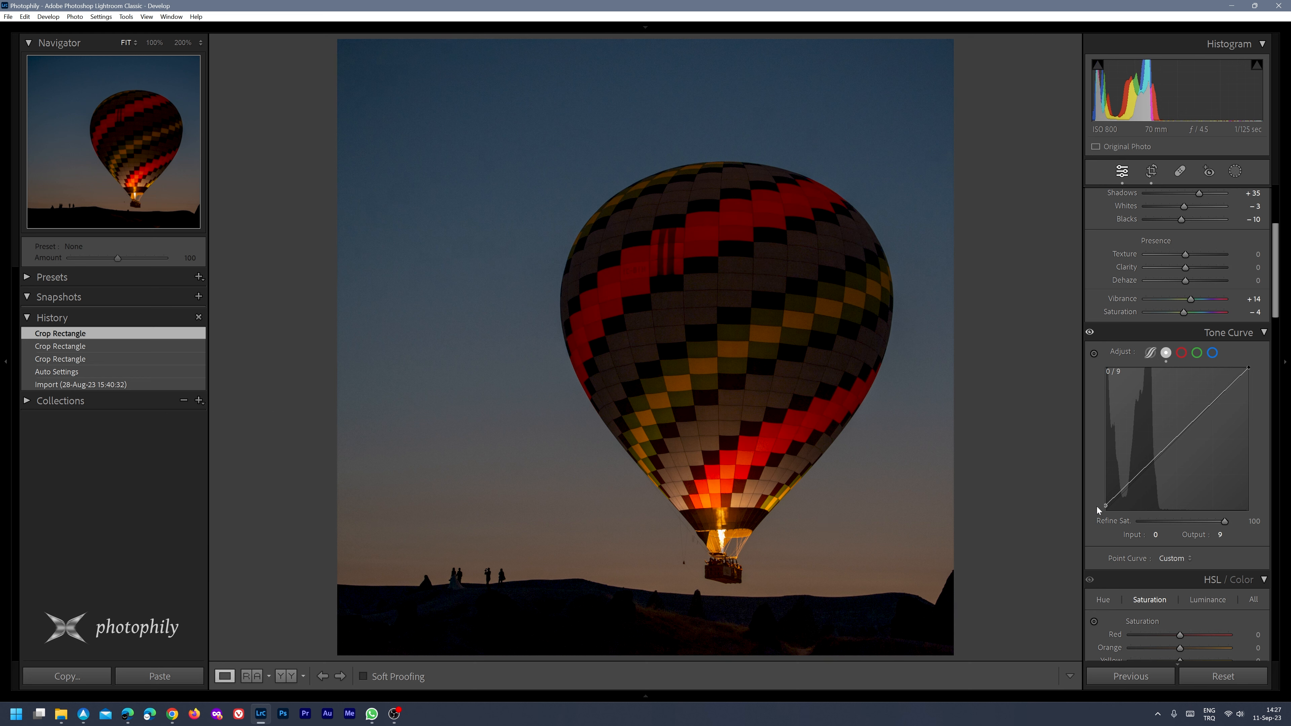
pyautogui.moveTo(1096, 507); pyautogui.dragTo(1096, 506)
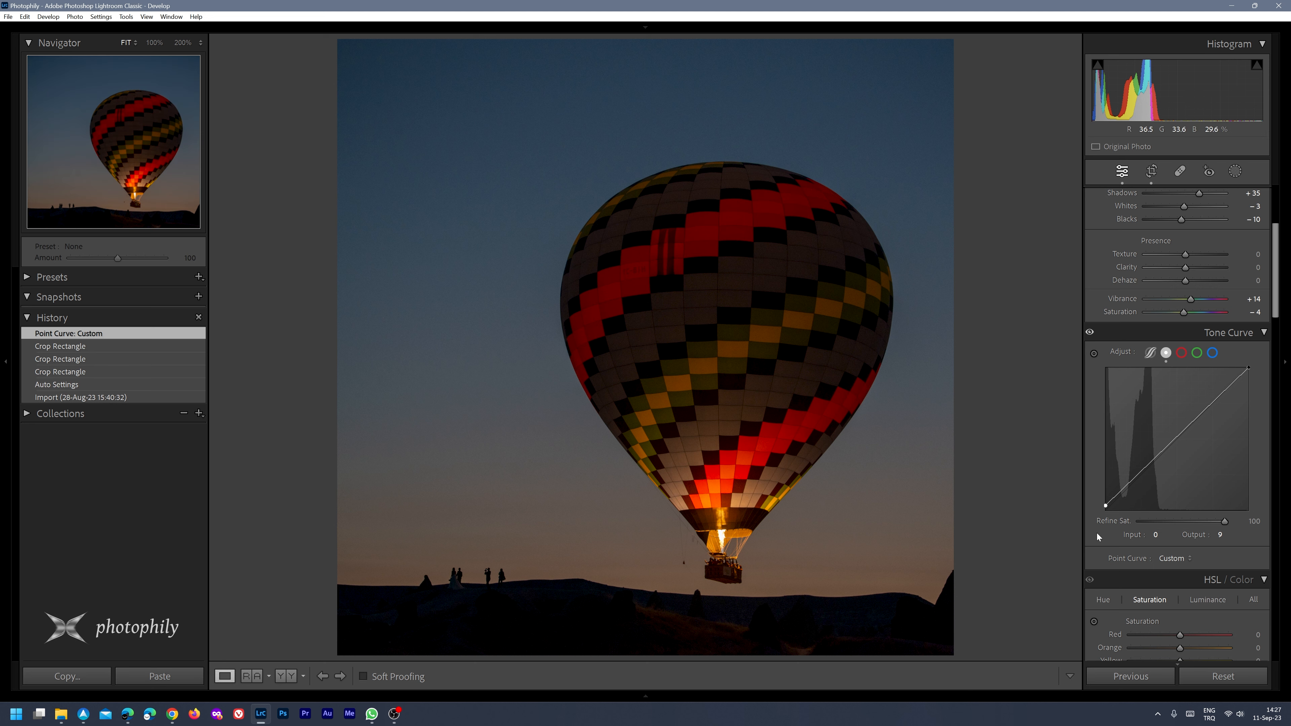
# Form a gentle S-curve with a lowered shadow point and a highlight point at input 196, output 200, and compare it with the uncurved state
pyautogui.moveTo(1136, 476); pyautogui.dragTo(1136, 487)
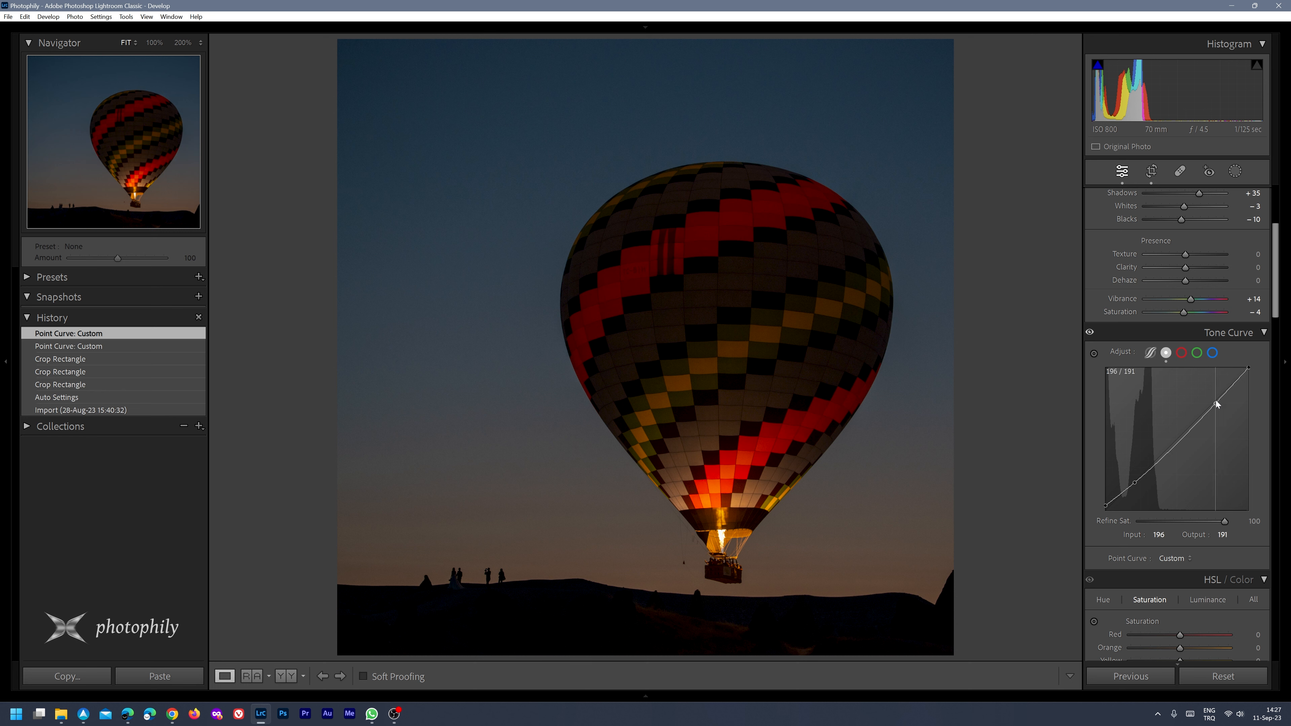
pyautogui.moveTo(1216, 403); pyautogui.dragTo(1216, 401)
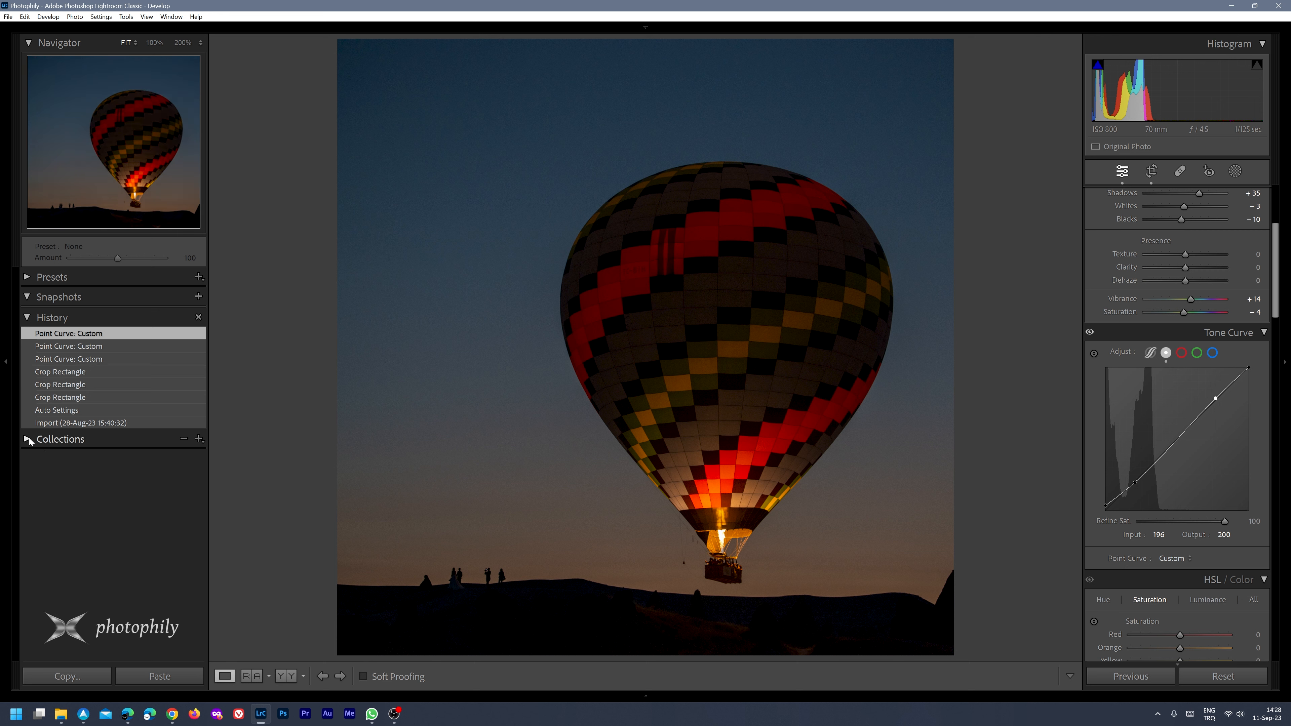
pyautogui.click(79, 372)
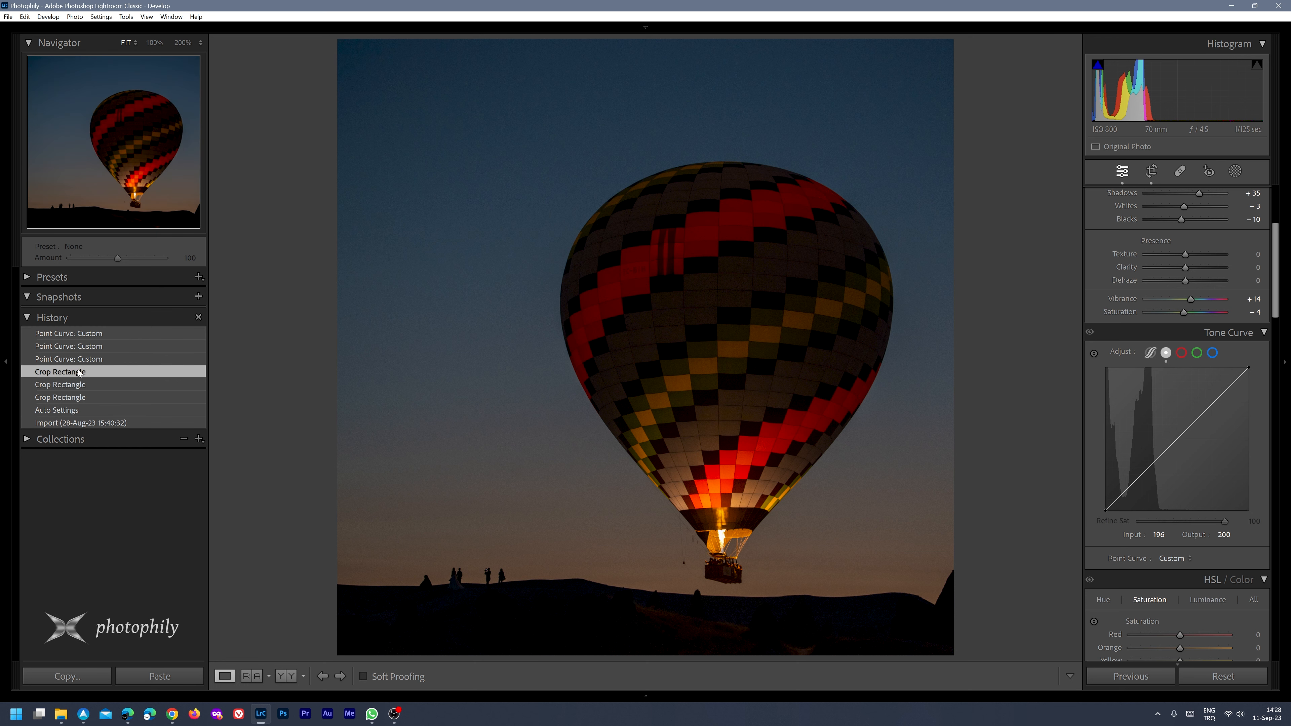
pyautogui.click(79, 336)
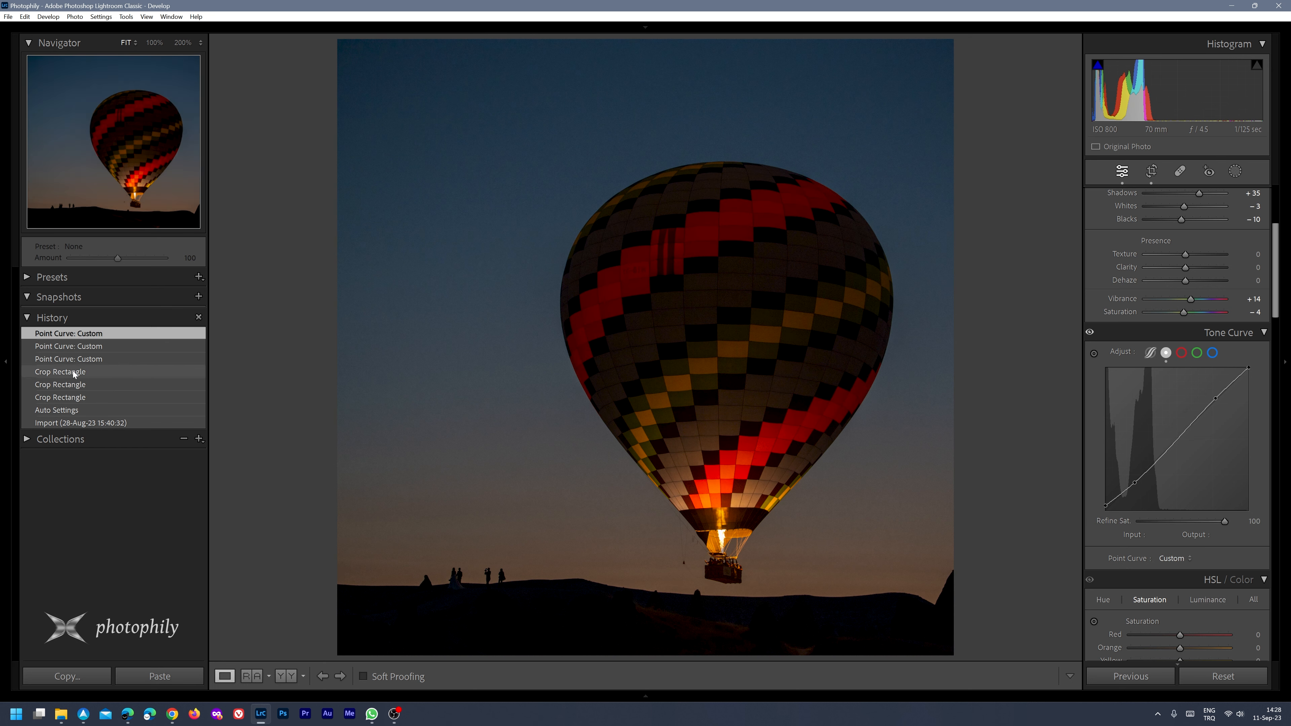
pyautogui.click(73, 373)
pyautogui.click(79, 337)
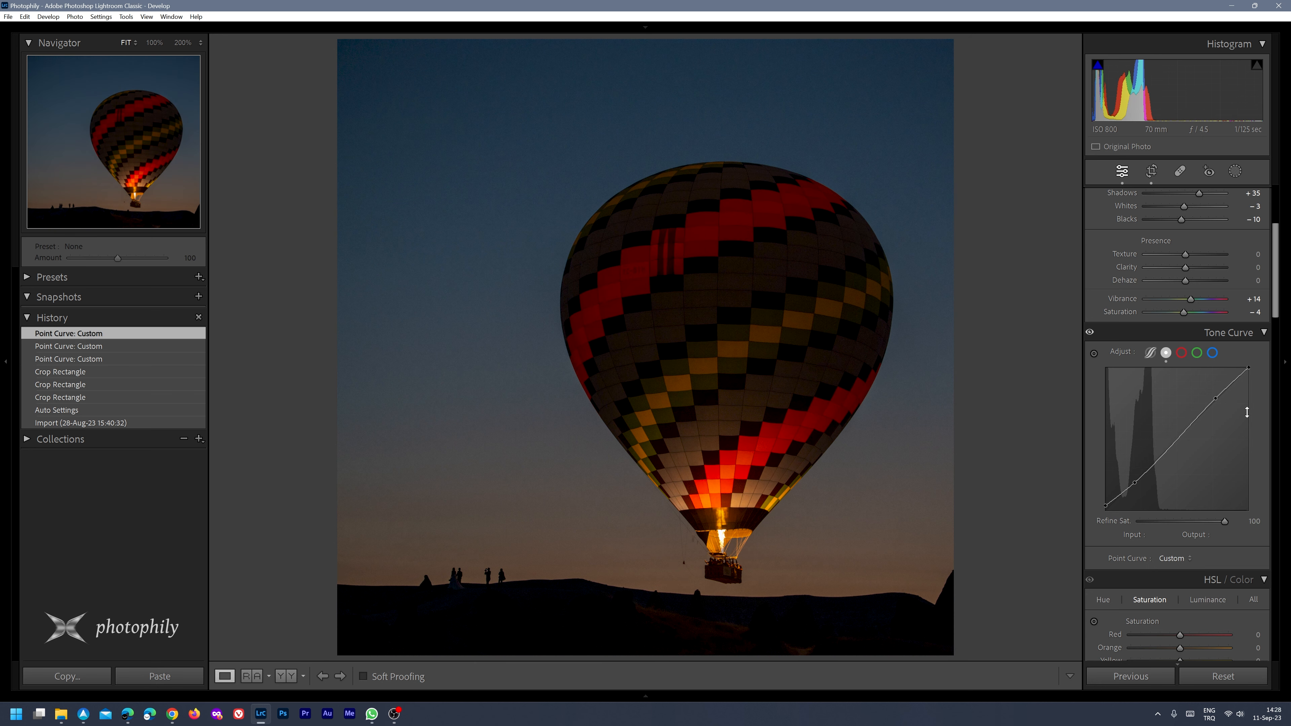
# Set the sharpening masking to 40 and the sharpening amount to 60
pyautogui.scroll(-10, 1165, 408)
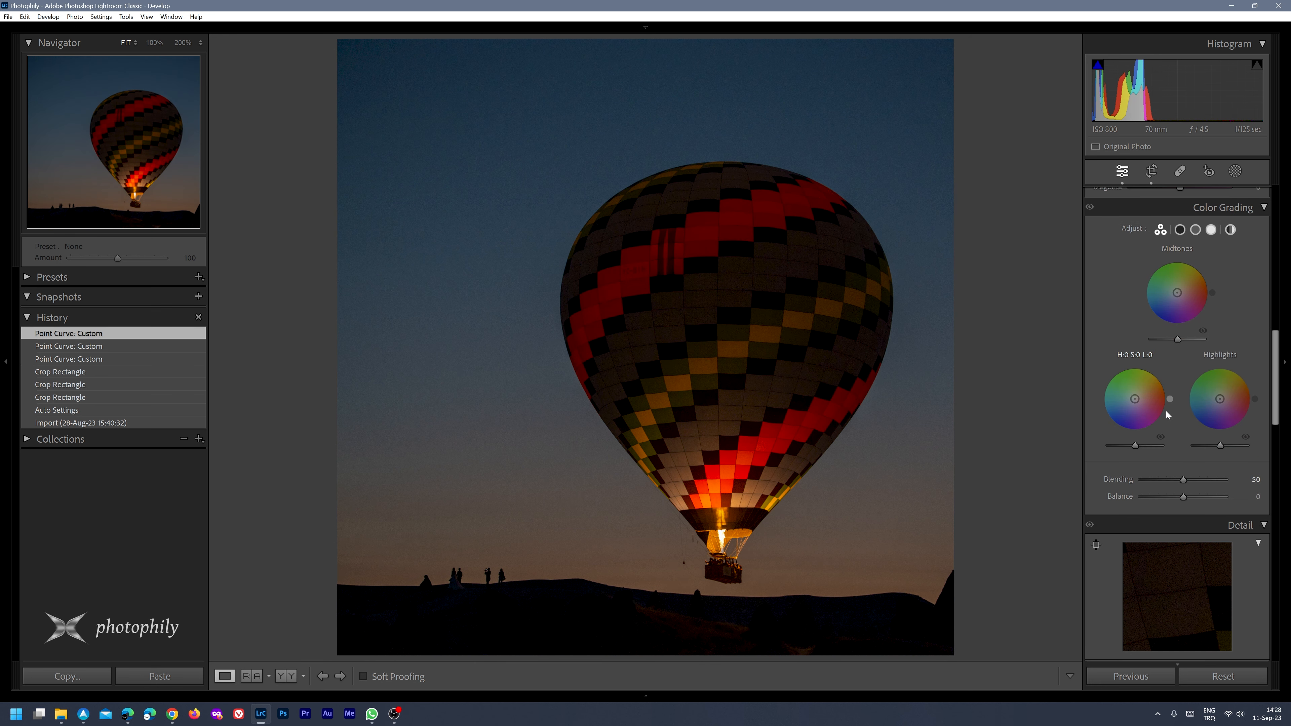
pyautogui.scroll(-2, 1171, 418)
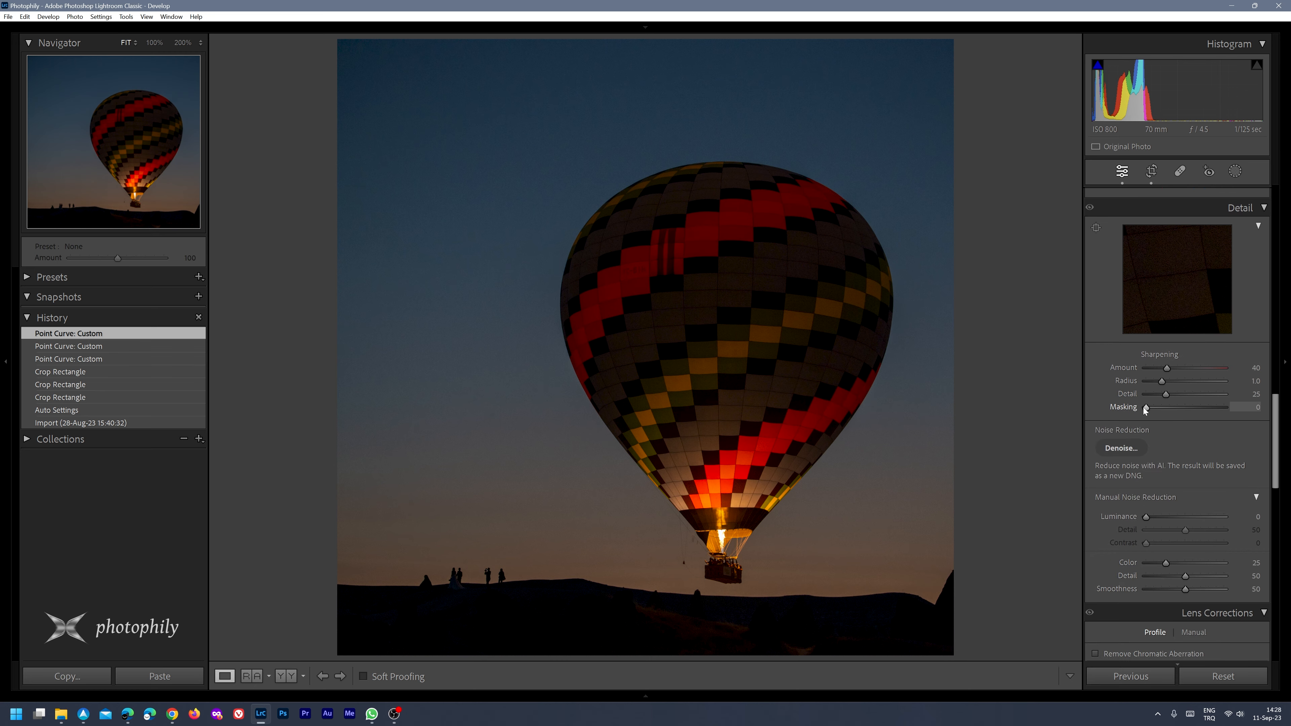
pyautogui.keyDown('alt'); pyautogui.click(1147, 407); pyautogui.keyUp('alt')
pyautogui.moveTo(1151, 408); pyautogui.dragTo(1178, 410)
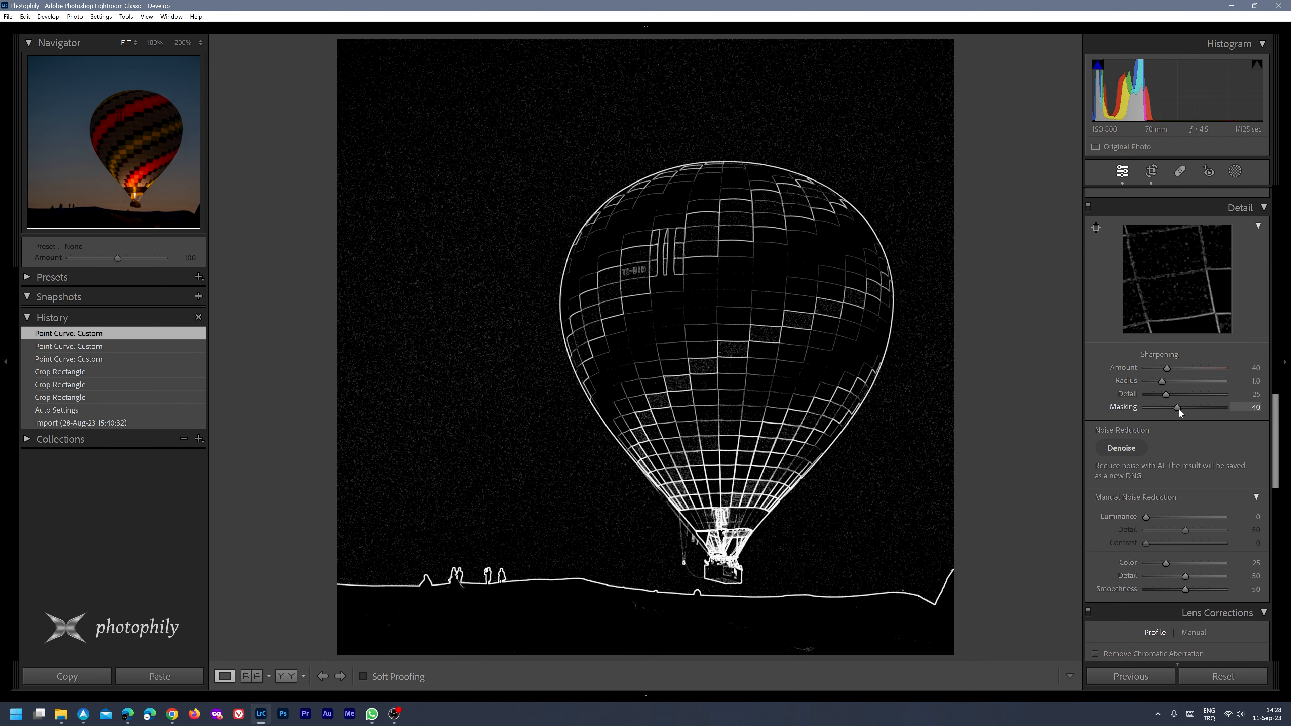
pyautogui.moveTo(1179, 410); pyautogui.dragTo(1179, 369)
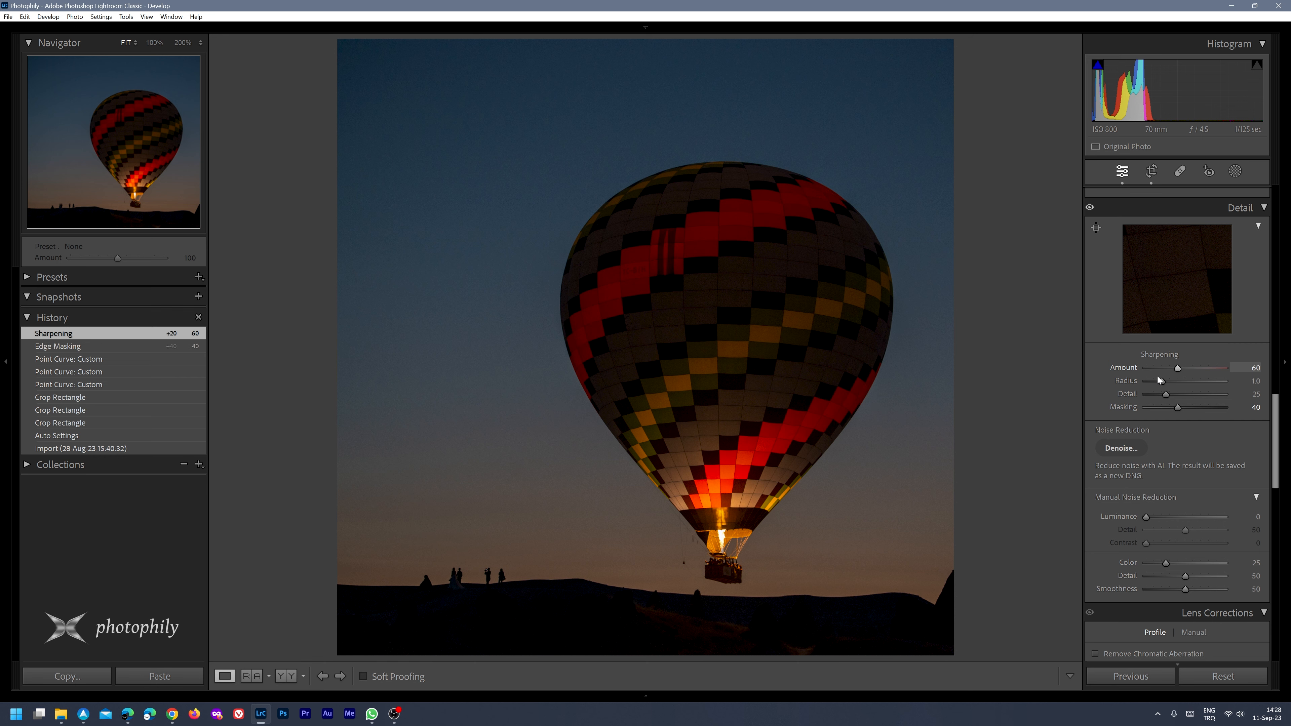
# Compare the balloon basket area at 100% before and after sharpening, ending on the sharpened state
pyautogui.click(639, 489)
pyautogui.moveTo(792, 490); pyautogui.dragTo(777, 256)
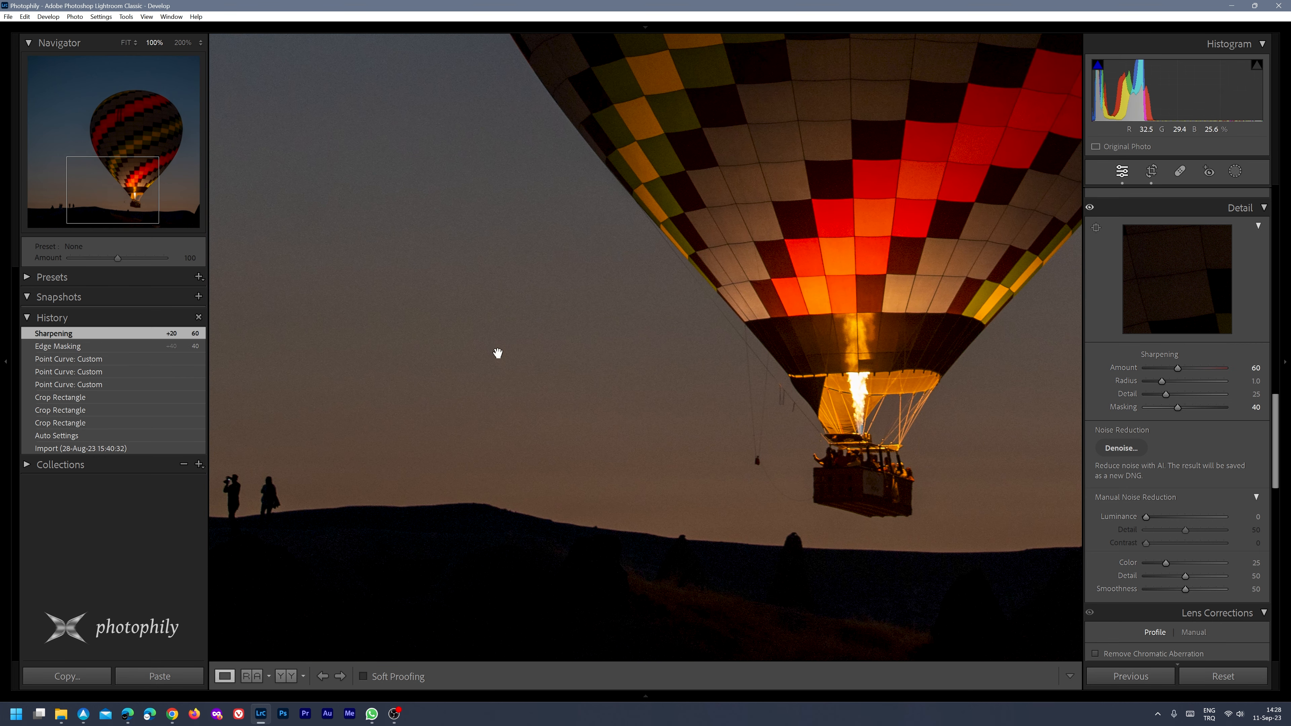
pyautogui.click(85, 359)
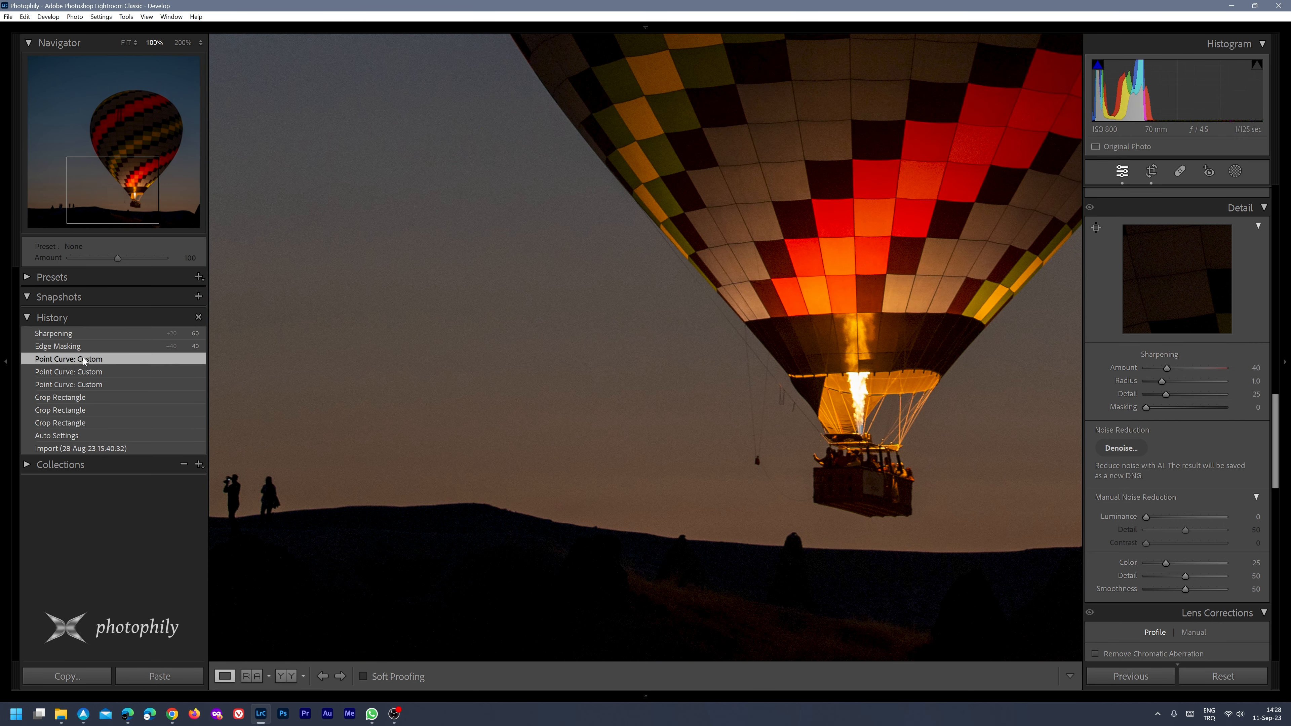
pyautogui.click(84, 334)
pyautogui.click(84, 359)
pyautogui.click(81, 335)
pyautogui.click(581, 364)
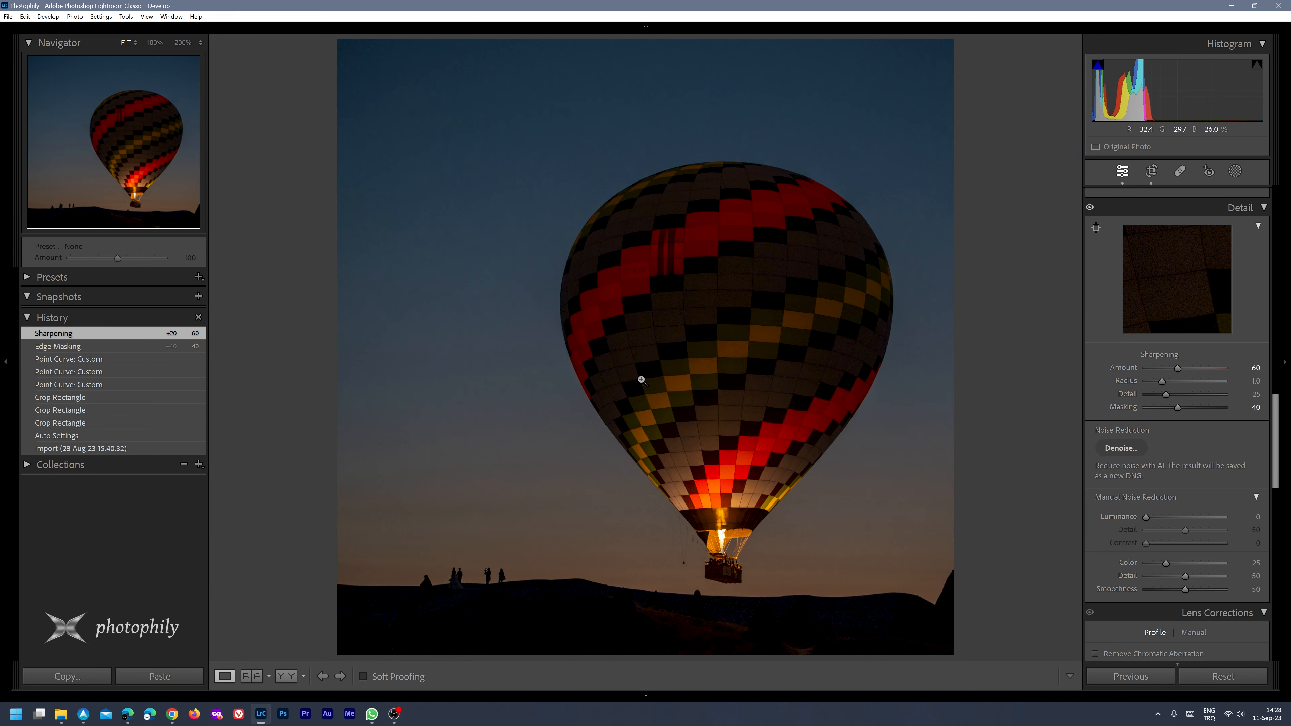
# Inspect the silhouetted people on the ridge at 100% and enable chromatic aberration removal
pyautogui.click(465, 585)
pyautogui.moveTo(549, 537); pyautogui.dragTo(590, 502)
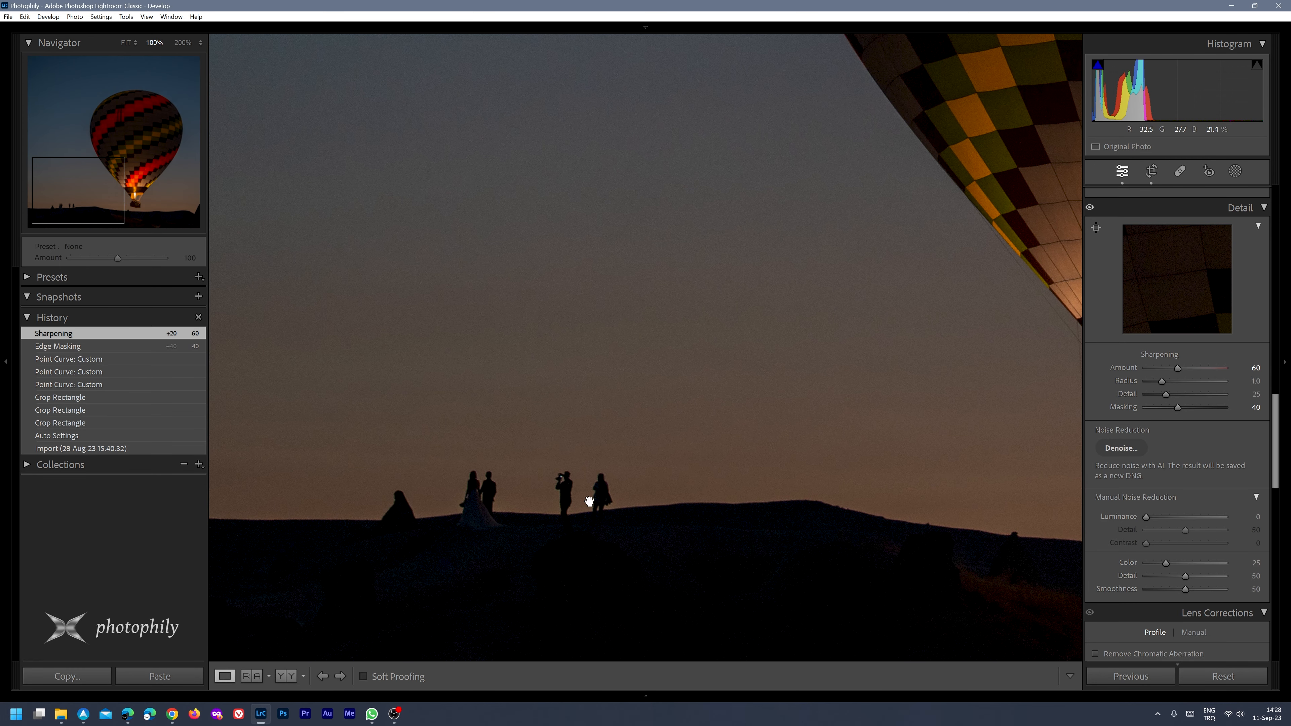
pyautogui.scroll(-2, 1177, 451)
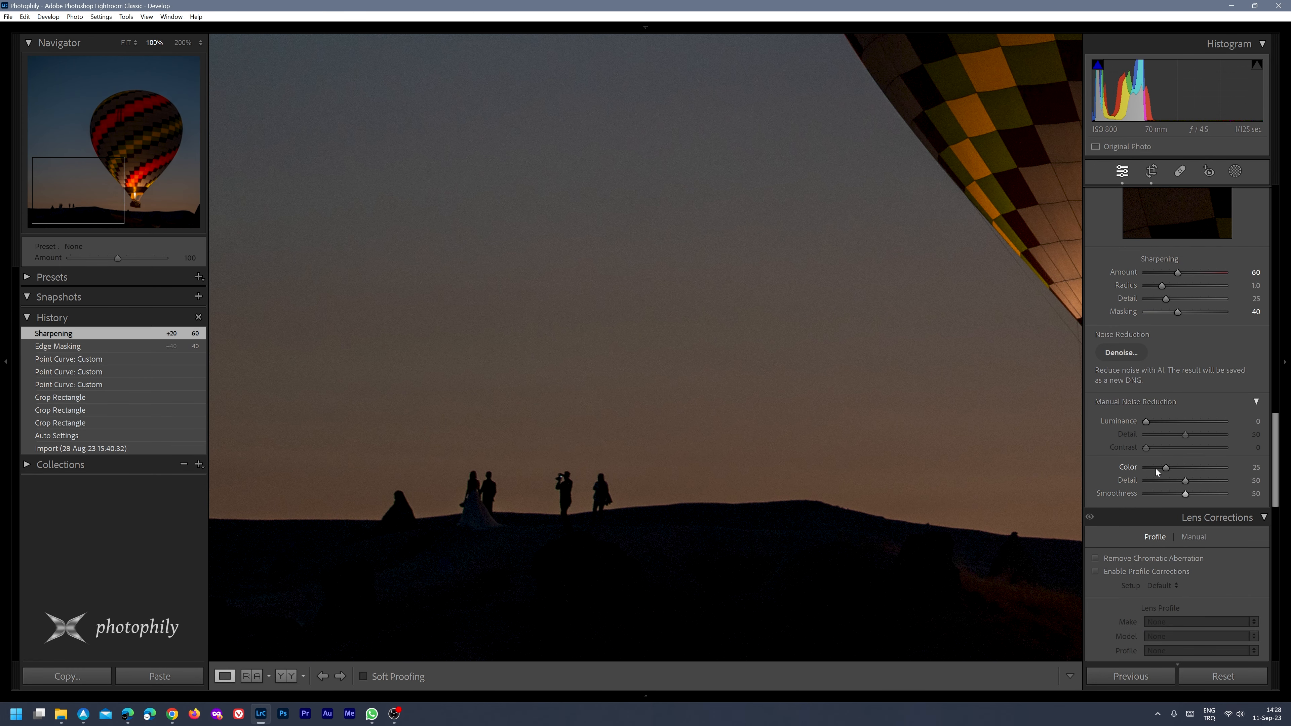
pyautogui.click(1133, 558)
pyautogui.press('z')
# Try the lens profile corrections on the photo and undo them
pyautogui.scroll(-5, 1169, 458)
pyautogui.click(1141, 317)
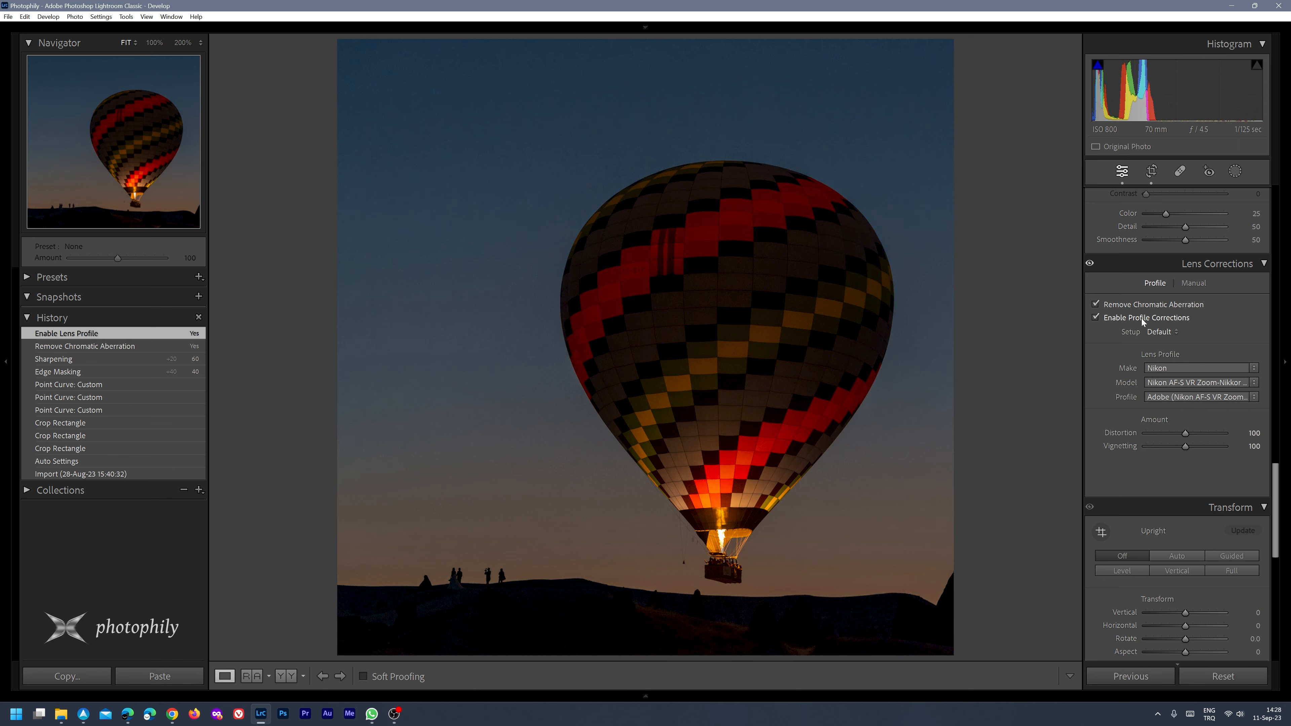
pyautogui.hotkey('ctrl', 'z')
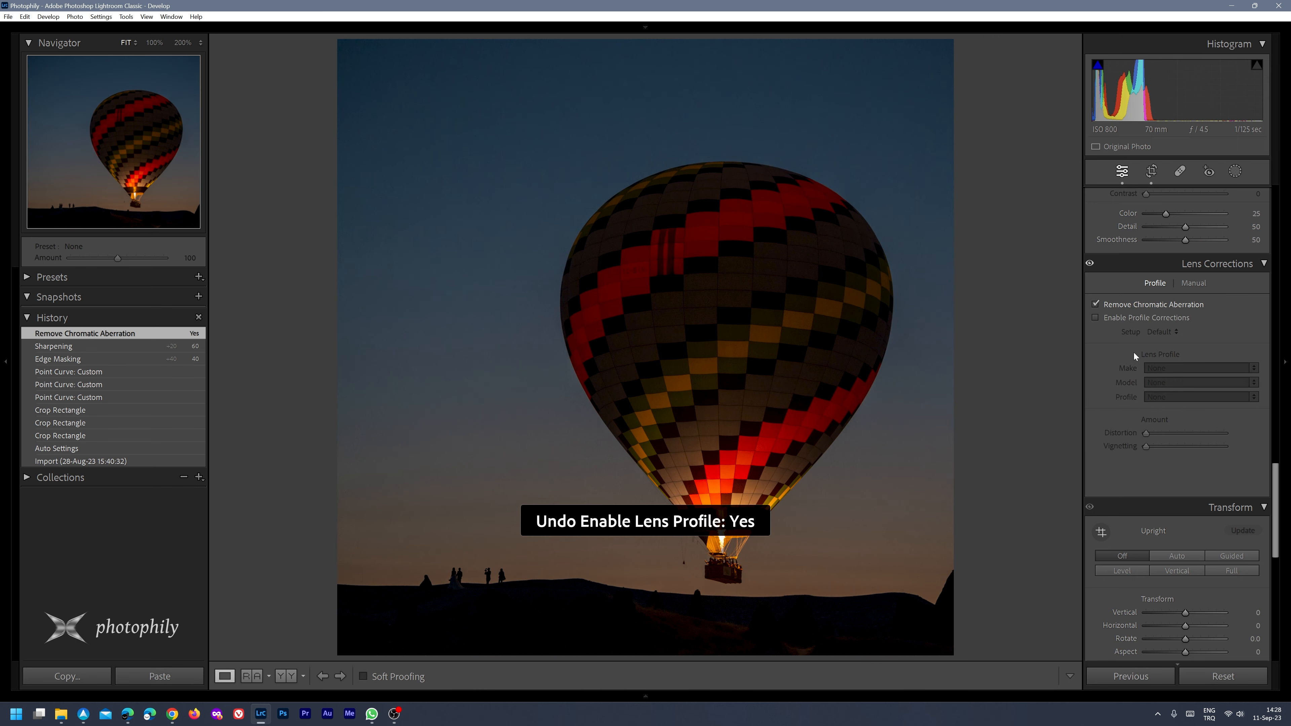
# Add film grain with an amount of 25 and check it on the sky and balloon at 100%
pyautogui.scroll(-9, 1128, 467)
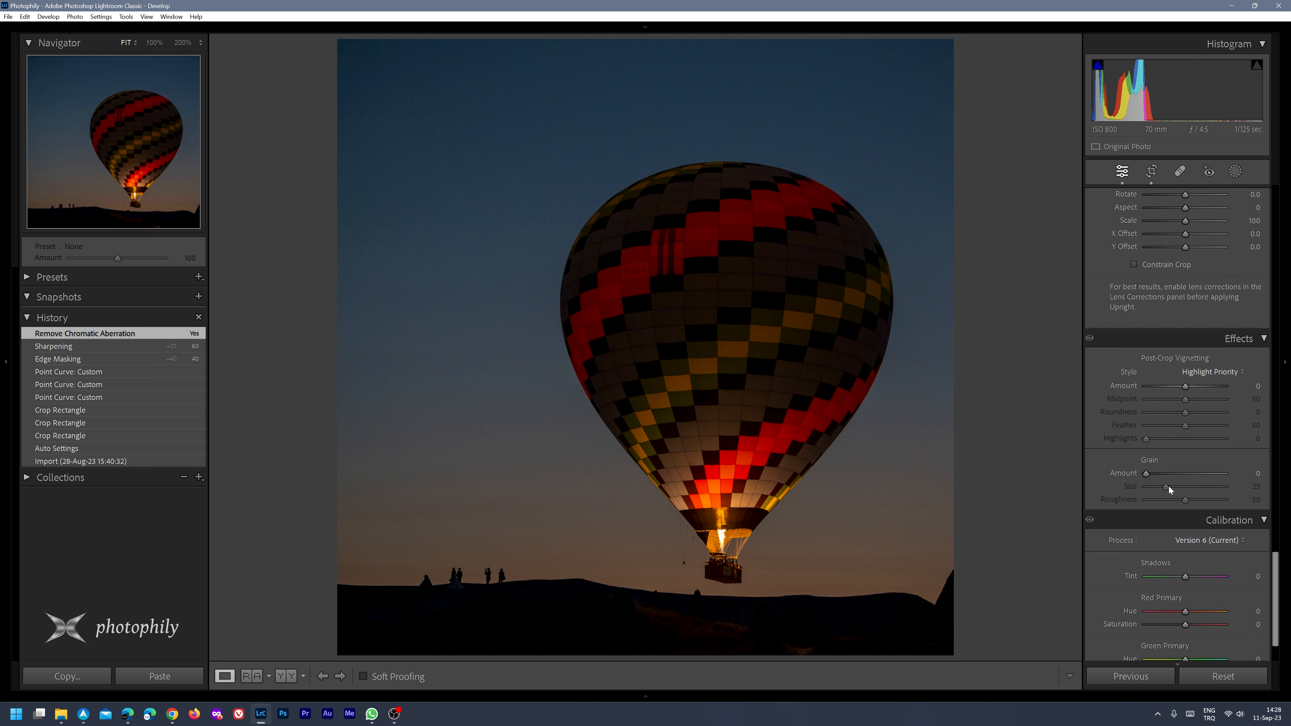
pyautogui.click(1258, 473)
pyautogui.write('25')
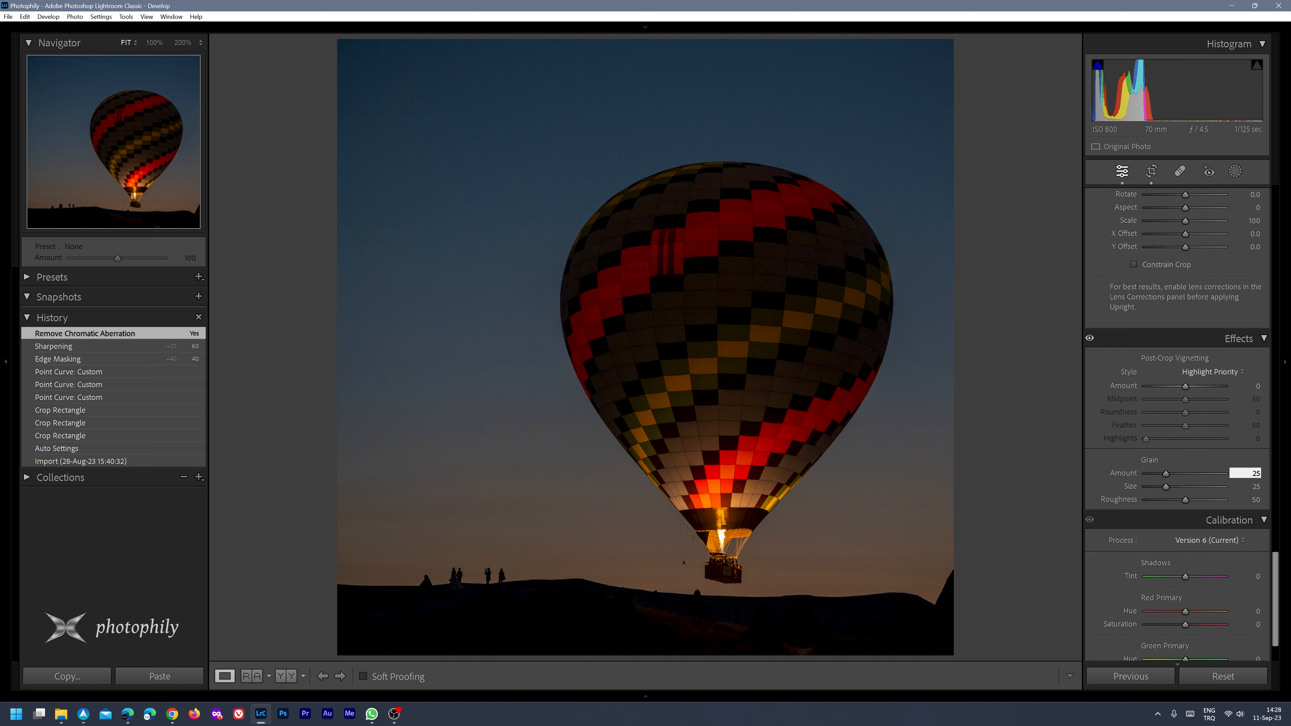
pyautogui.press('Return')
pyautogui.click(552, 366)
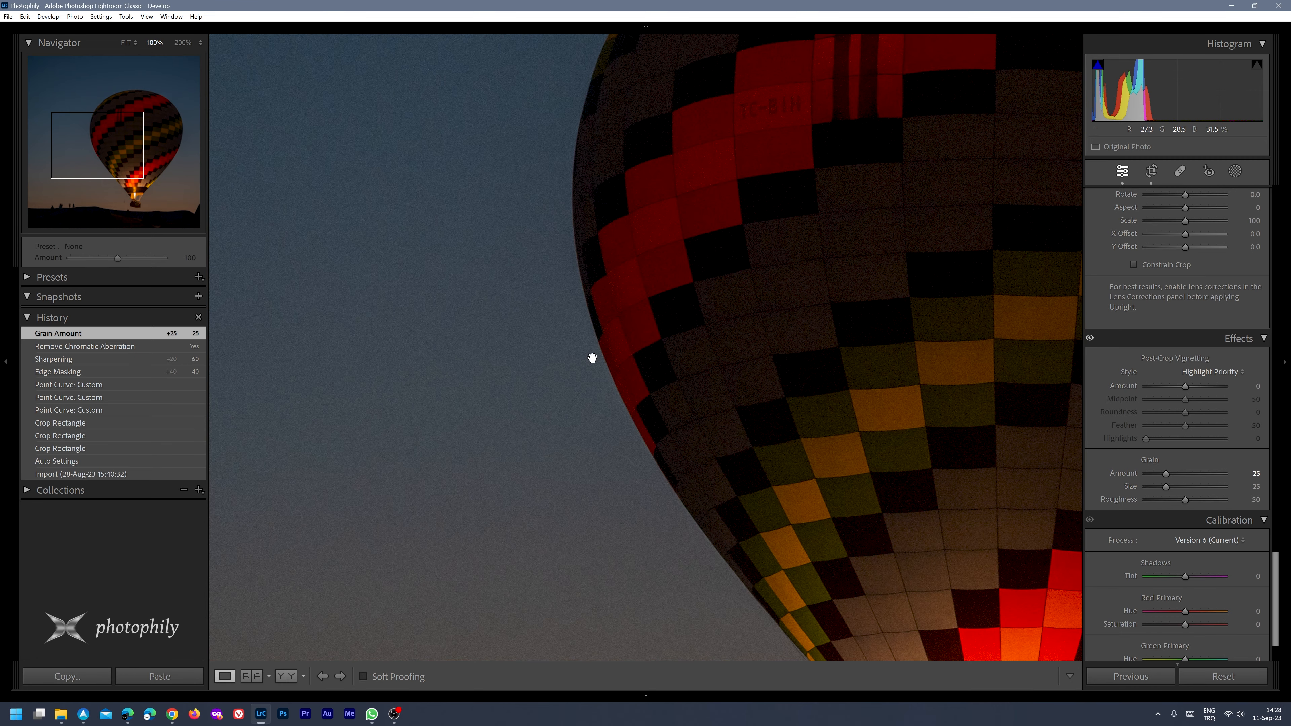
pyautogui.click(576, 461)
pyautogui.click(611, 542)
pyautogui.click(695, 564)
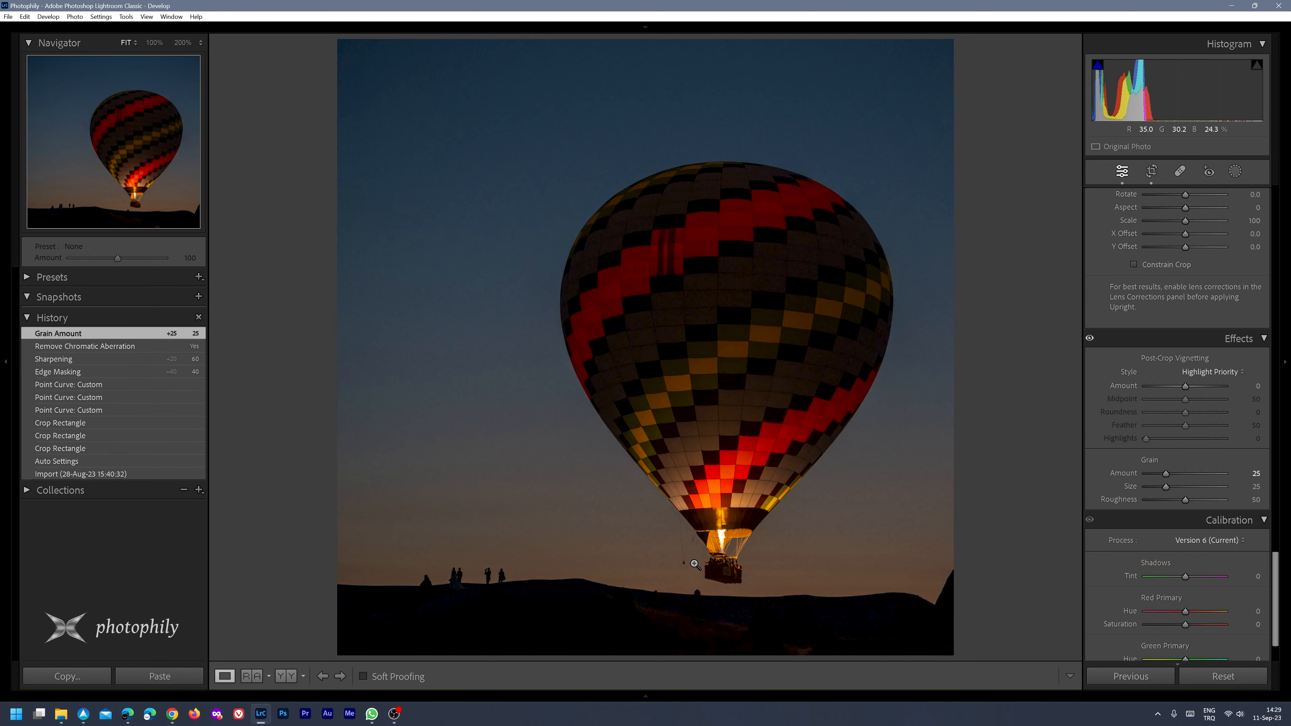
pyautogui.scroll(10, 1172, 532)
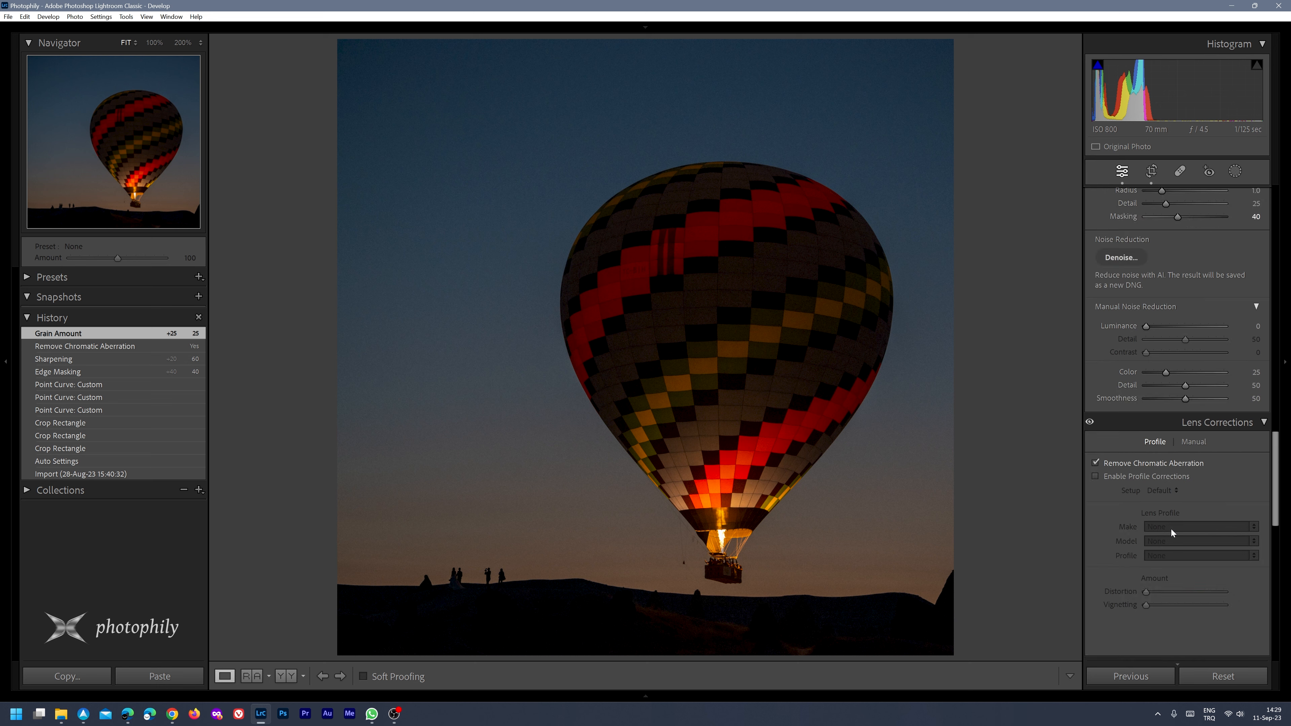
pyautogui.scroll(15, 1172, 532)
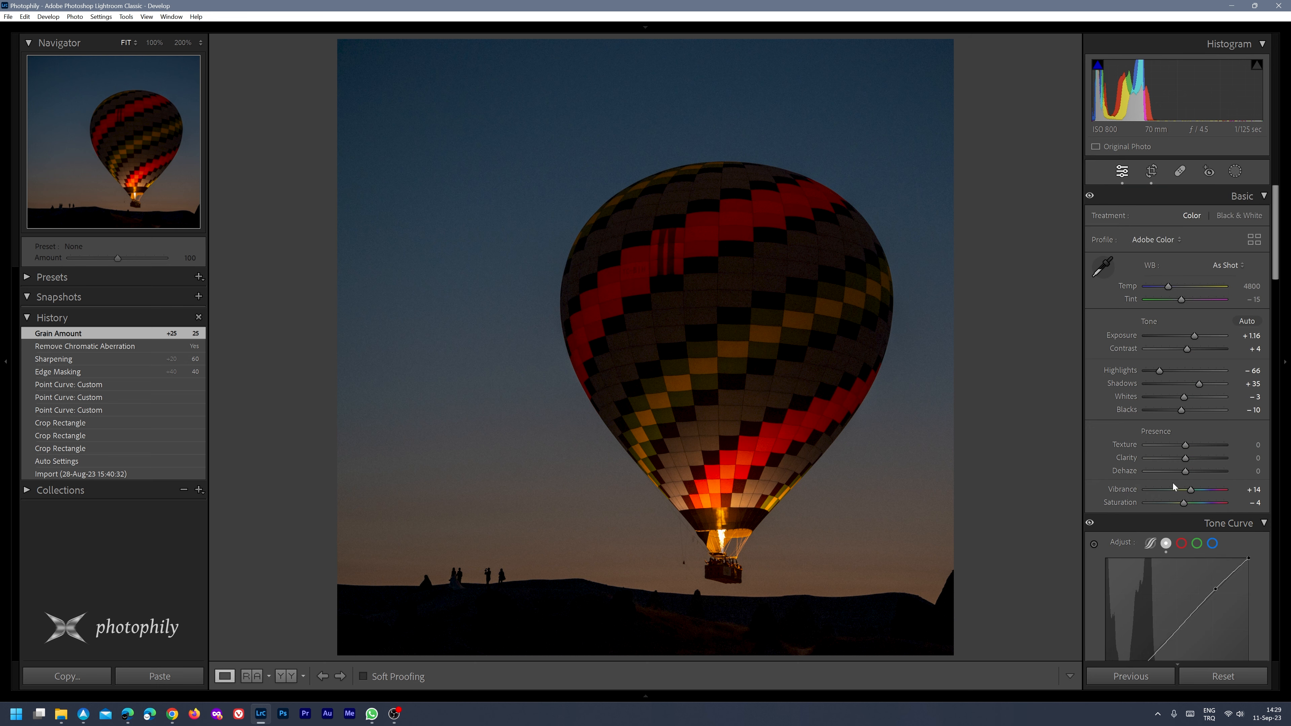